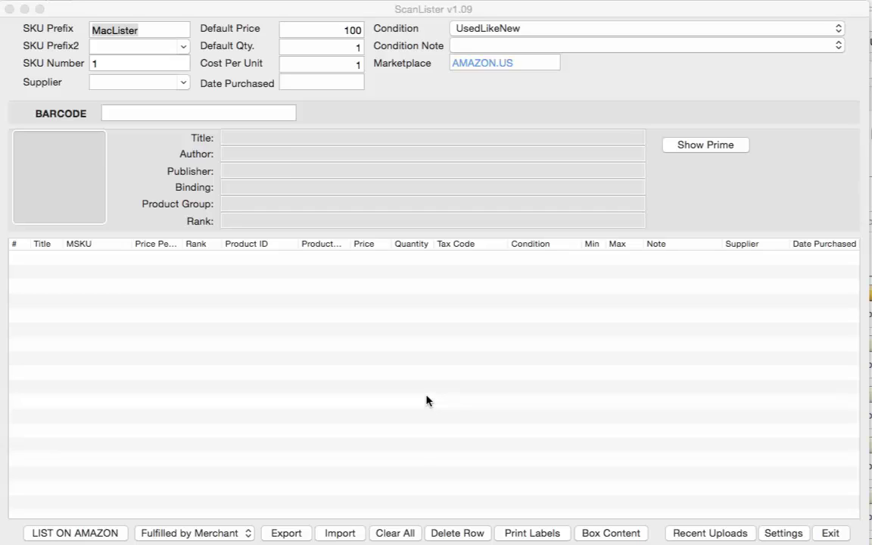
# Step: Select the working MDW2 shipment's ID in the Seller Central shipping queue
pyautogui.click(613, 533)
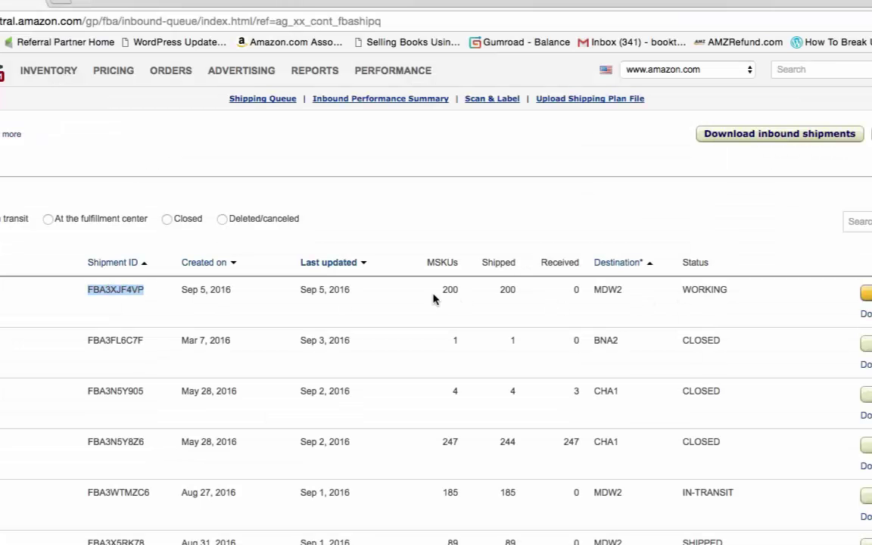
pyautogui.click(88, 293)
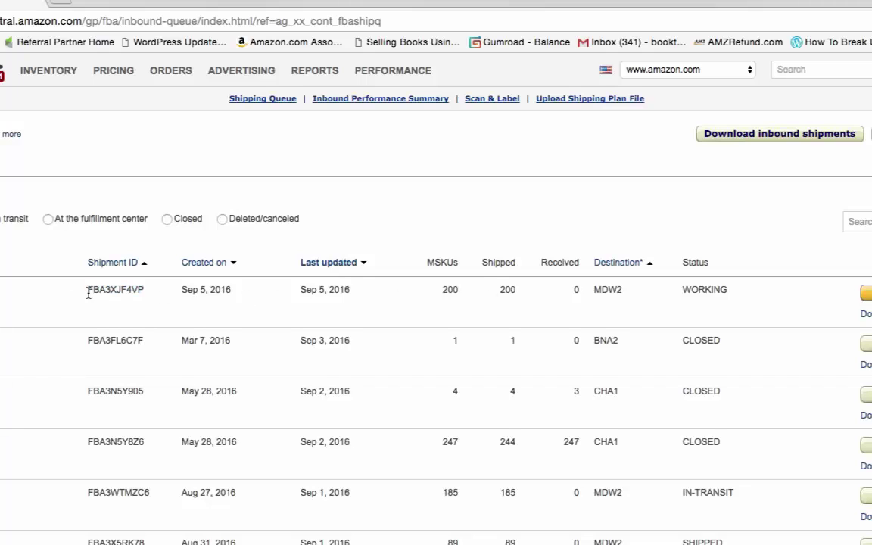
pyautogui.moveTo(88, 294); pyautogui.dragTo(166, 289)
pyautogui.press('super+c')
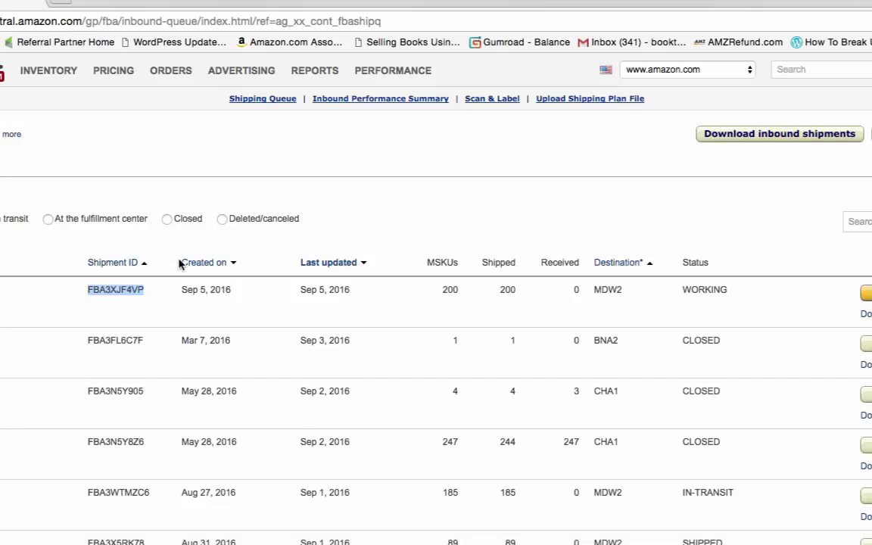
# Step: Create a new ScanLister shipment from the pasted ID, loading MDW2 with 200 units
pyautogui.press('super+Tab')
pyautogui.click(395, 31)
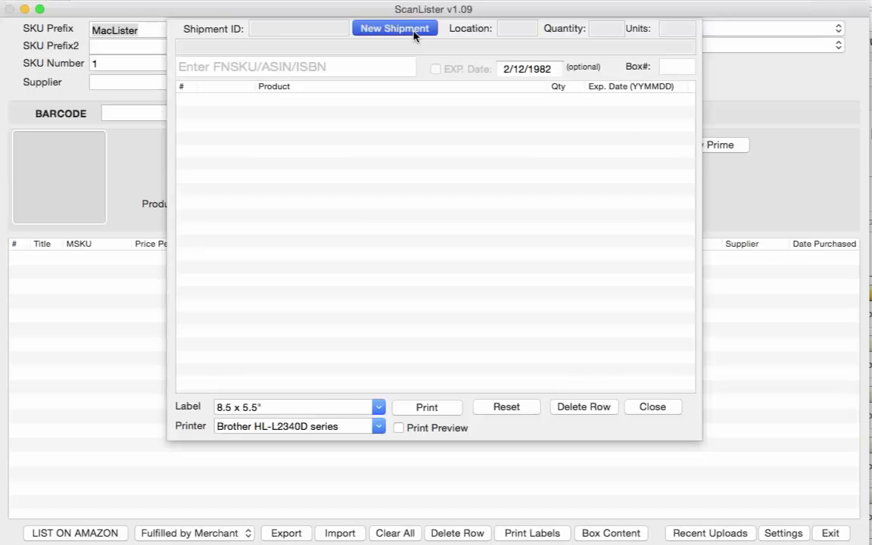
pyautogui.press('super+v')
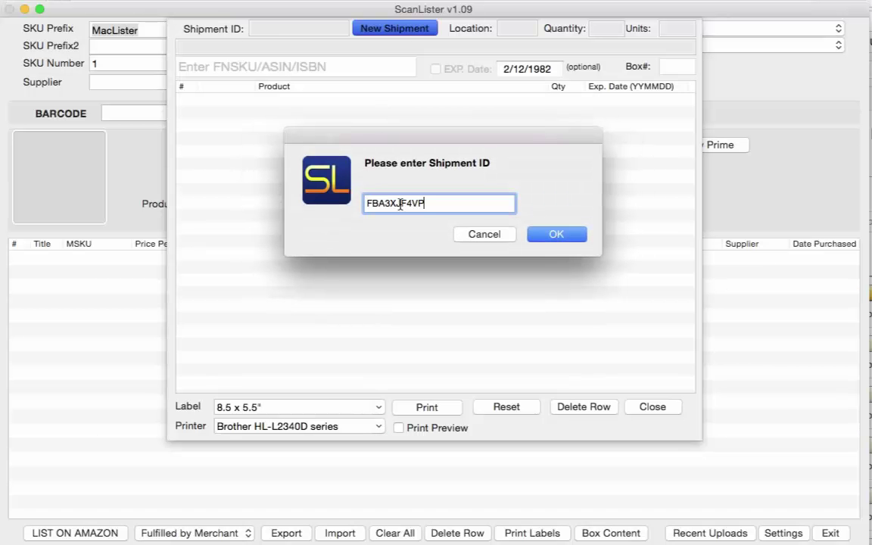
pyautogui.click(567, 237)
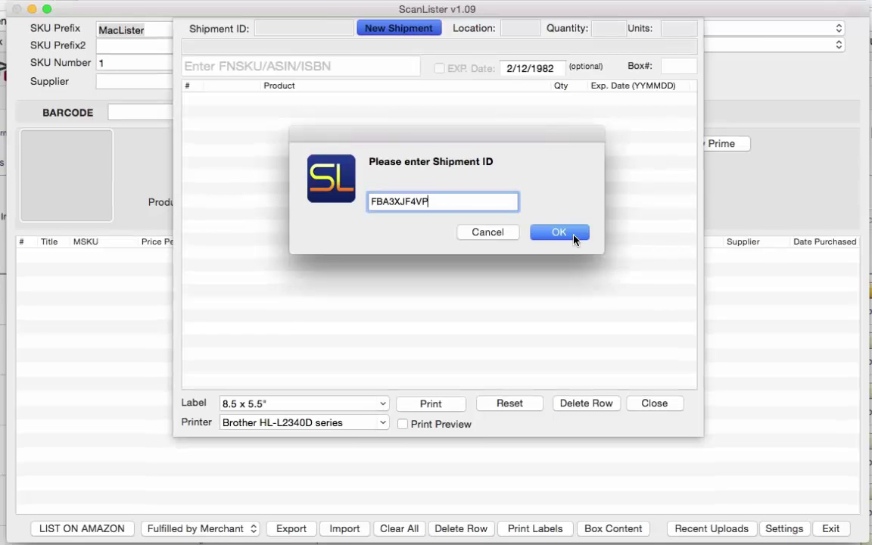
pyautogui.click(568, 237)
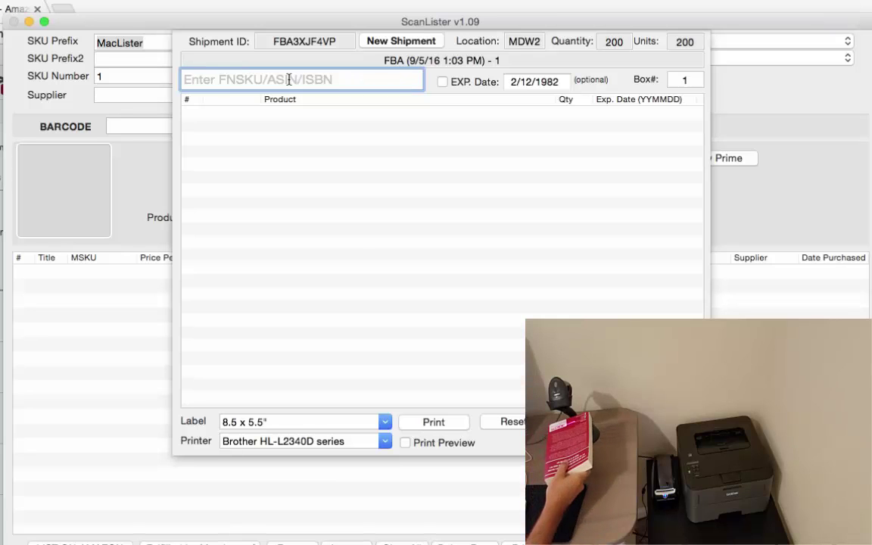
# Step: Scan Detained, Trading for a Living and Lean In into box 1
pyautogui.write('X00175JBVR')
pyautogui.press('Return')
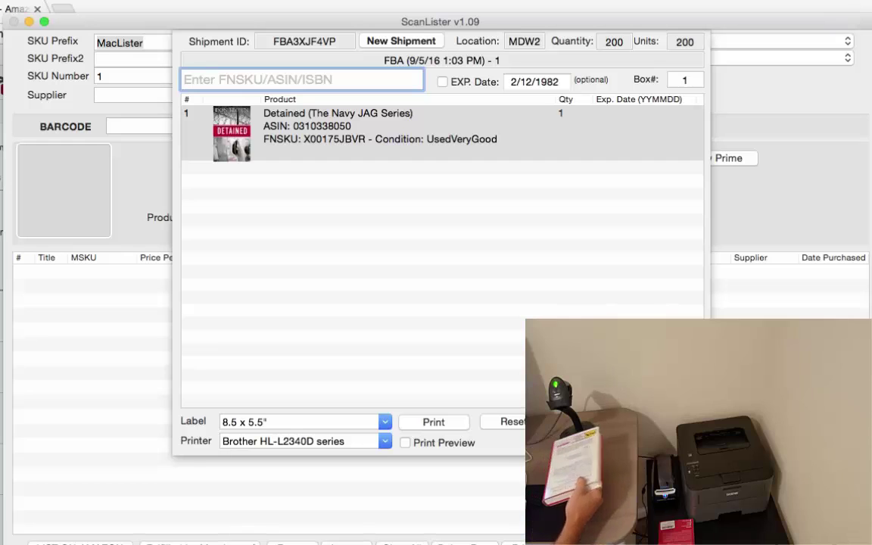
pyautogui.write('X00176C6SB')
pyautogui.press('Return')
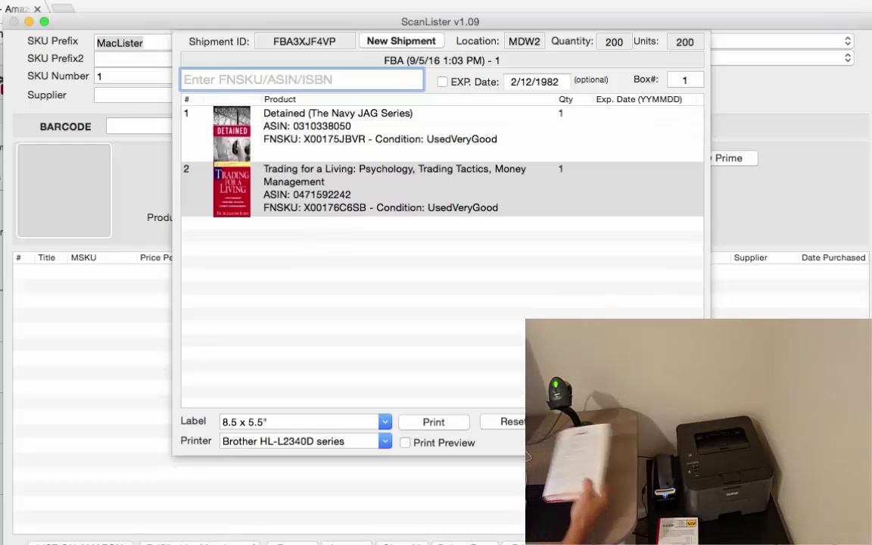
pyautogui.write('X00178DF4X')
pyautogui.press('Return')
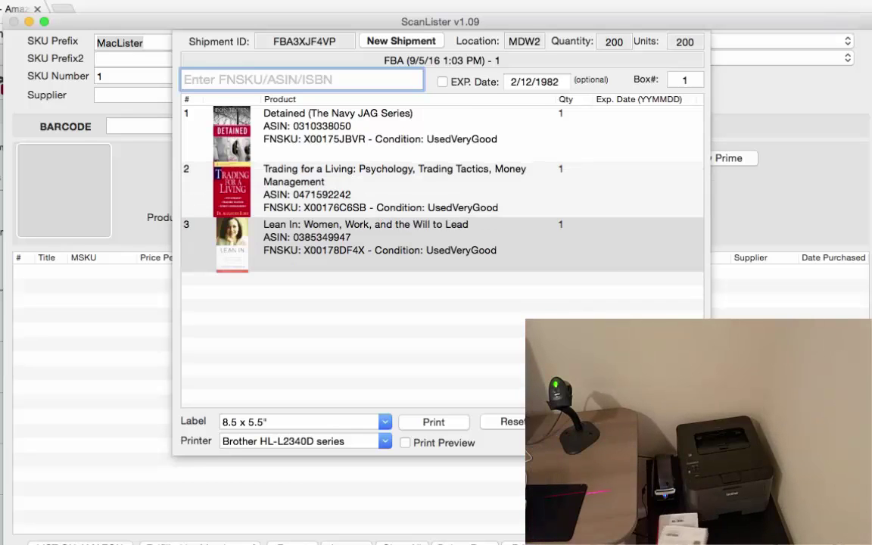
# Step: Scan Inner Compass, Wild Goose Chase and Pistis Sophia into box 1
pyautogui.write('X00178D1PV')
pyautogui.press('Return')
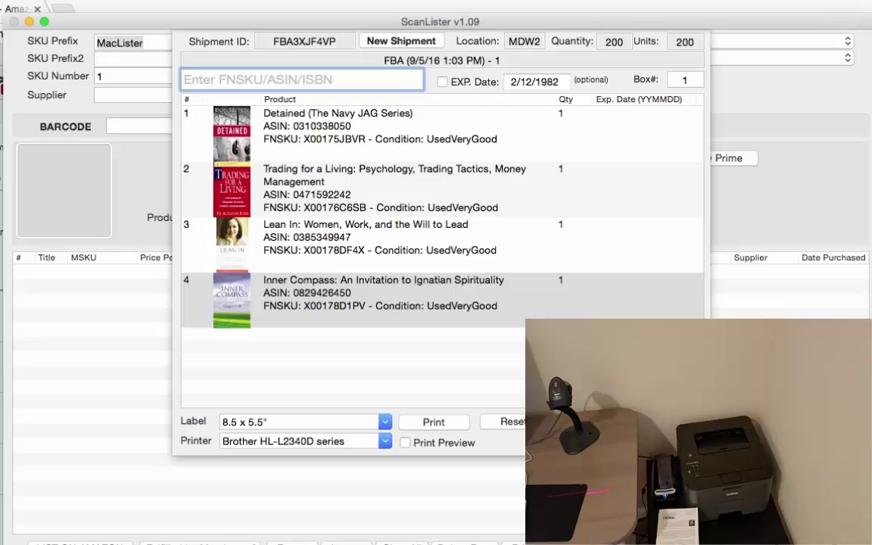
pyautogui.write('X00178DELR')
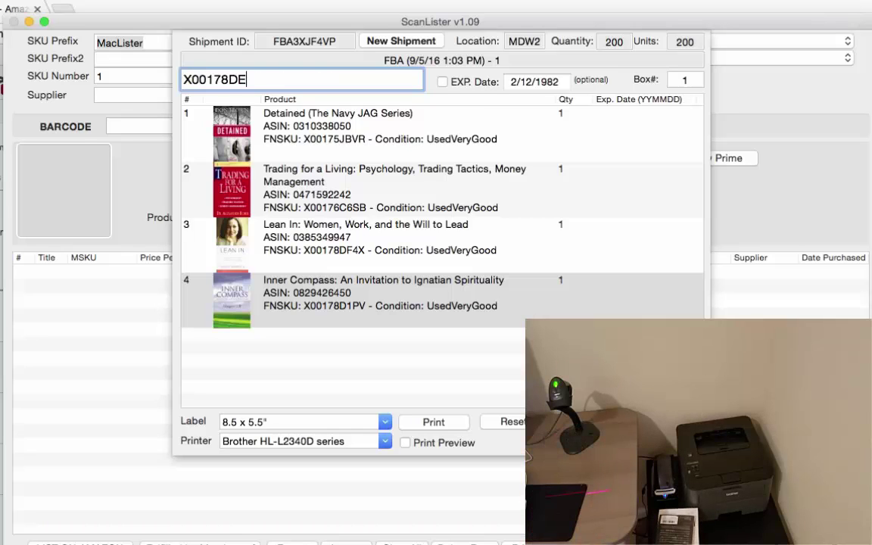
pyautogui.press('Return')
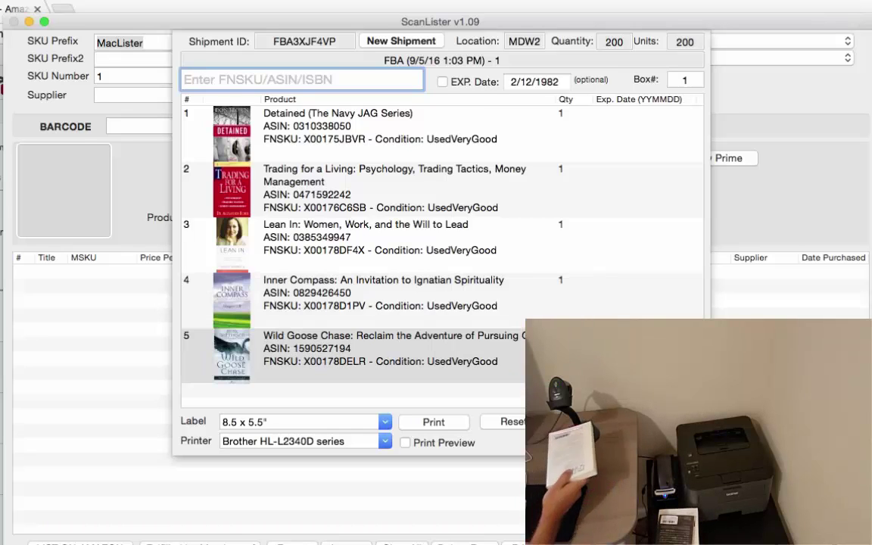
pyautogui.press('Return')
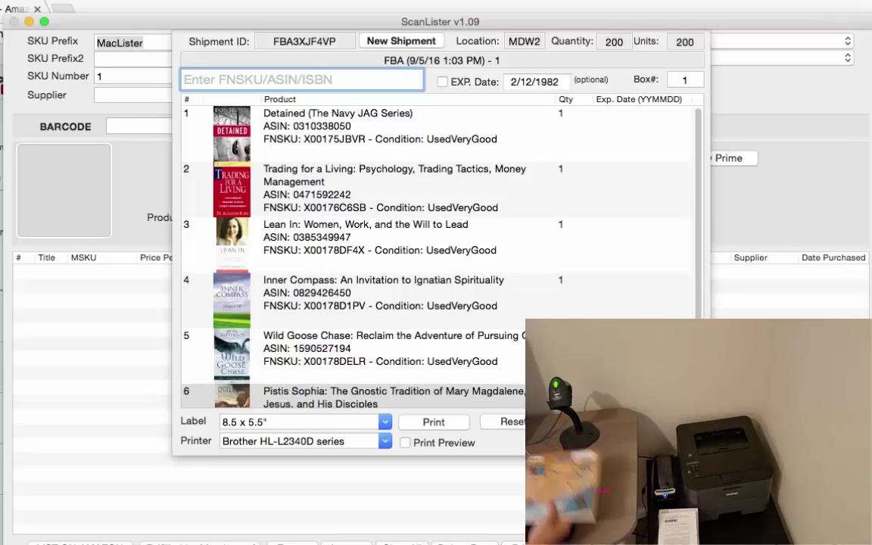
pyautogui.write('X00176KV')
pyautogui.press('Return')
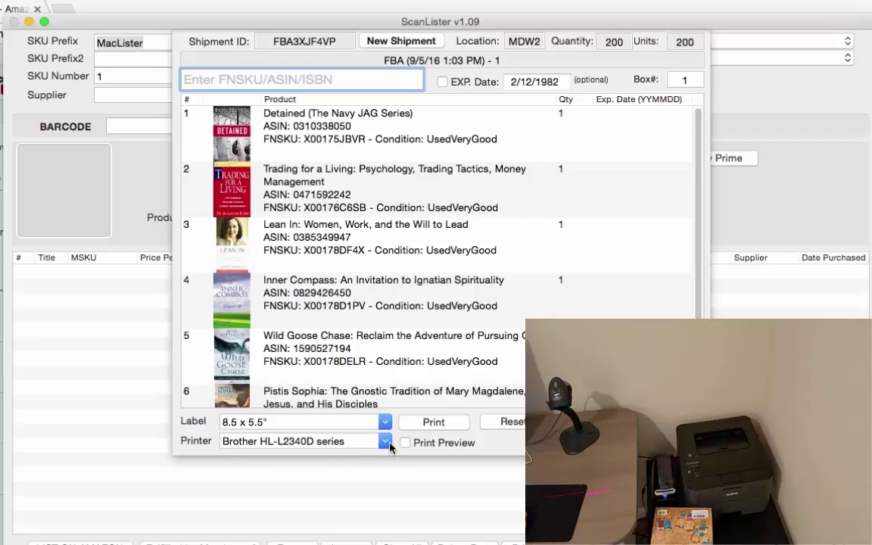
# Step: Print the box 1 label on the Brother HL-L2340D at 8.5 x 5.5 inch size
pyautogui.click(340, 442)
pyautogui.click(334, 459)
pyautogui.click(431, 427)
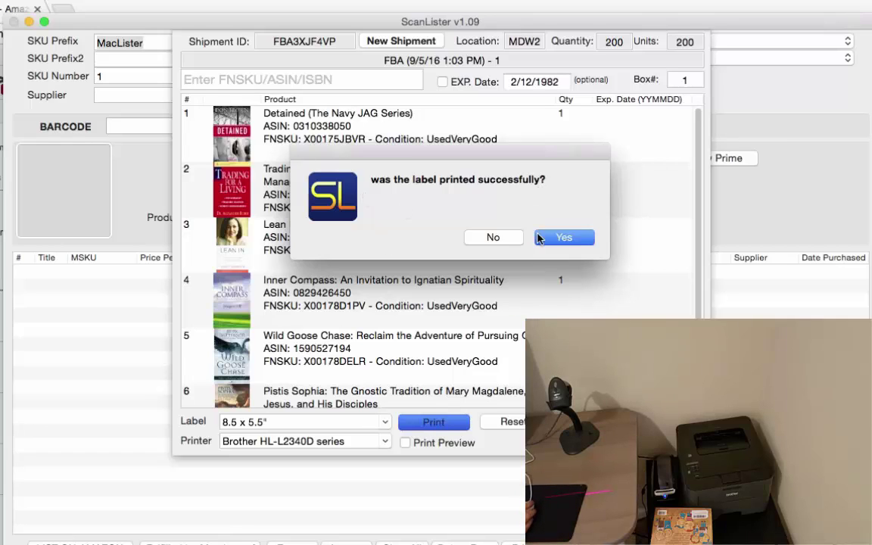
# Step: Confirm box 1 printed, then scan The Compleat Meadmaker and The Way of the Prisoner into box 2
pyautogui.click(563, 238)
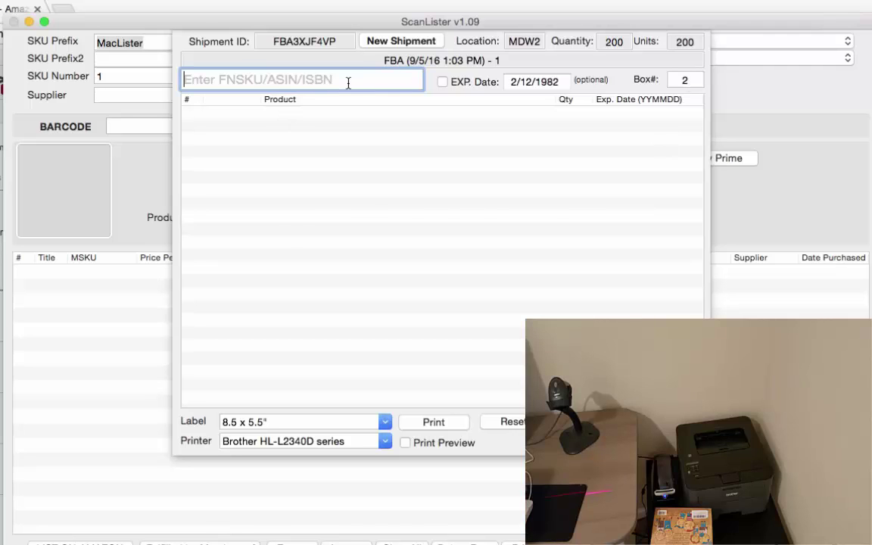
pyautogui.write('X00177WL8F')
pyautogui.press('Return')
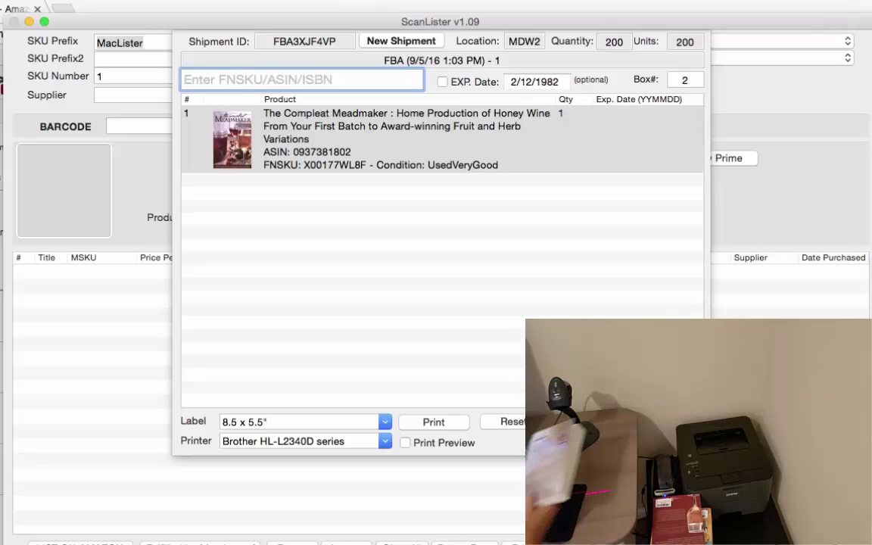
pyautogui.write('X0017864RX')
pyautogui.press('Return')
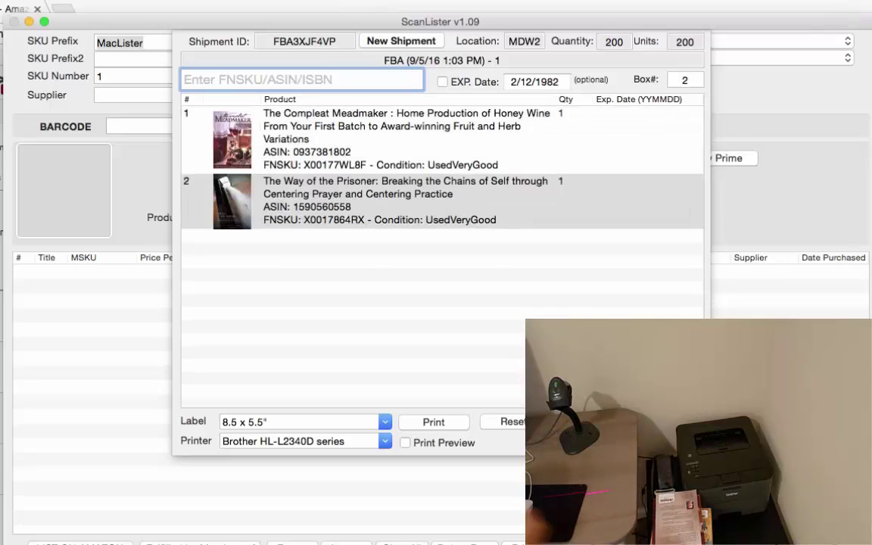